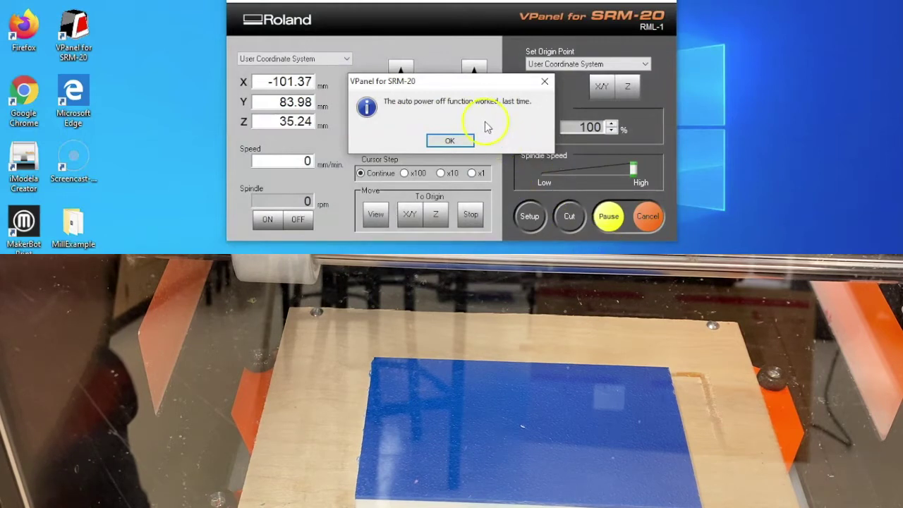
Close the auto power-off message with OK so VPanel shows the machine coordinates
left_click(456, 142)
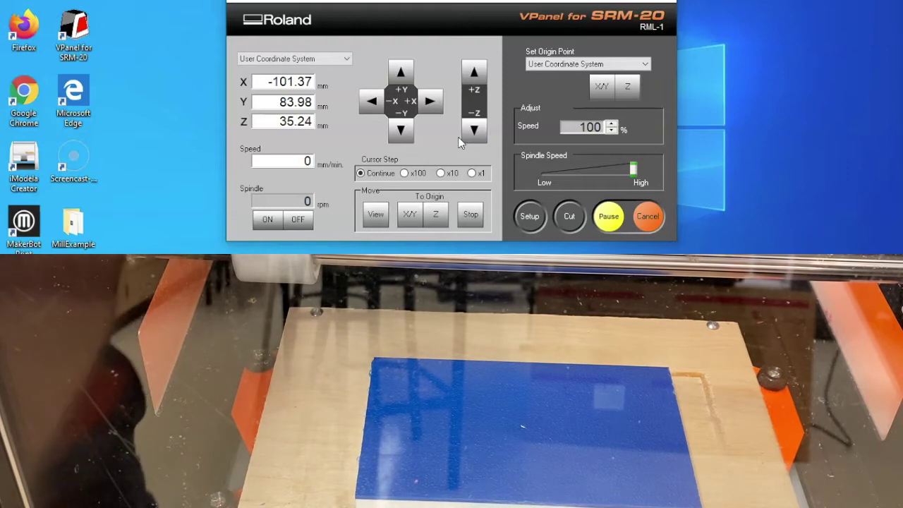
Jog the tool along +X and Y until it sits over the foam block's corner
left_click(451, 138)
left_click(406, 175)
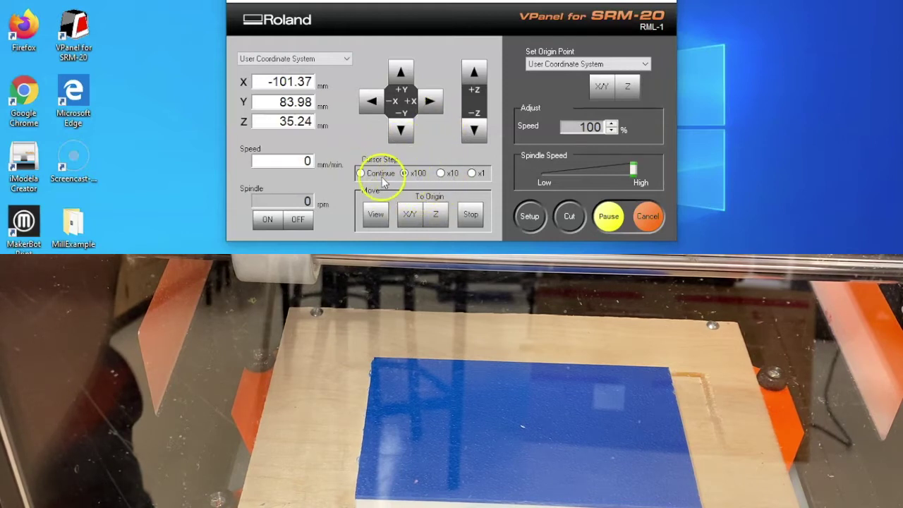
left_click(427, 111)
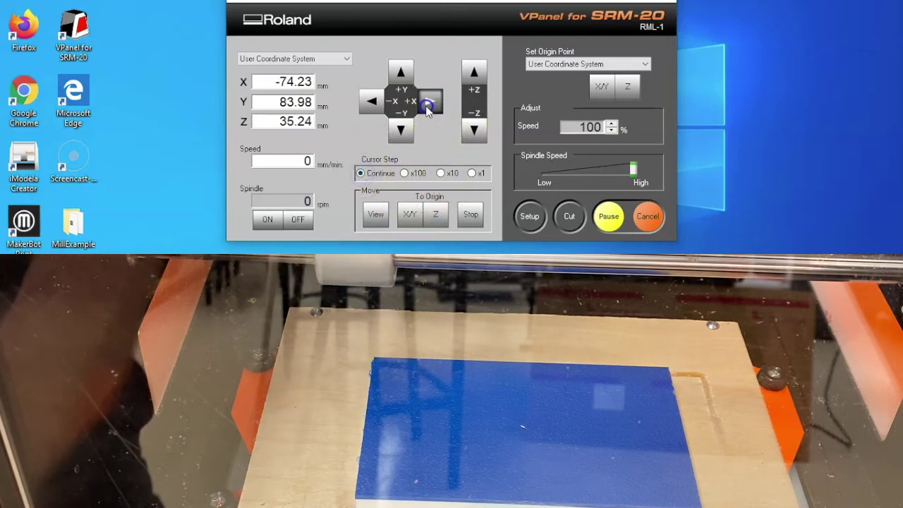
left_click(403, 135)
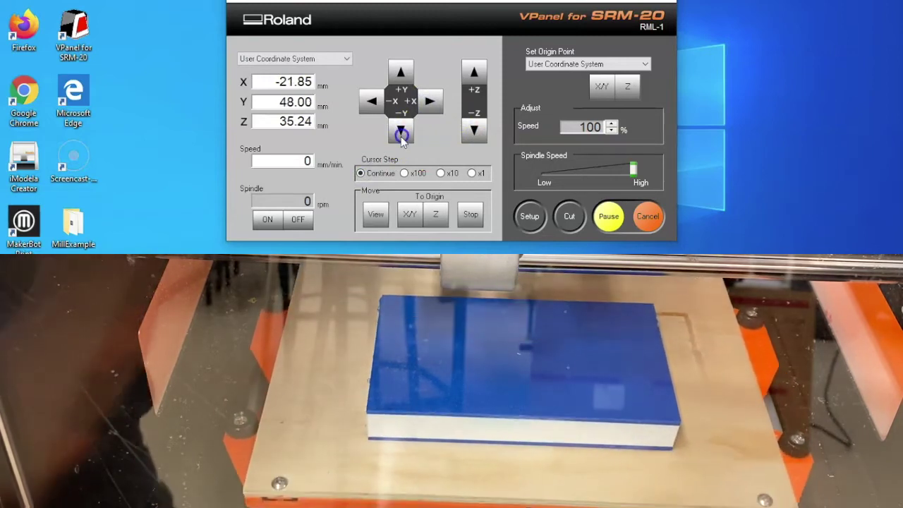
left_click(401, 136)
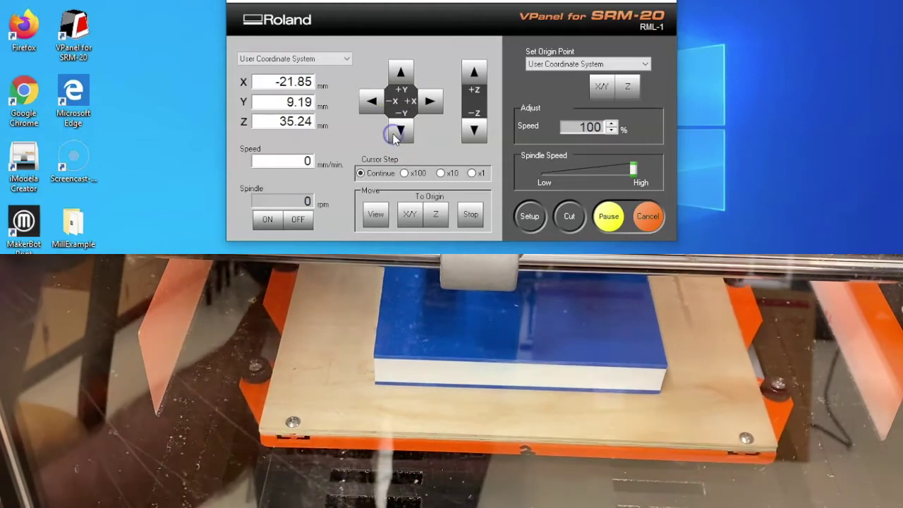
left_click(435, 105)
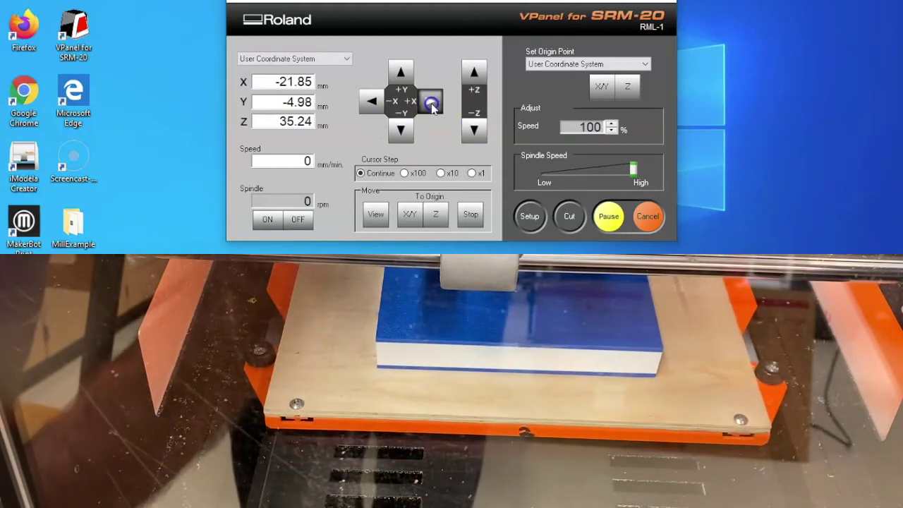
left_click(401, 131)
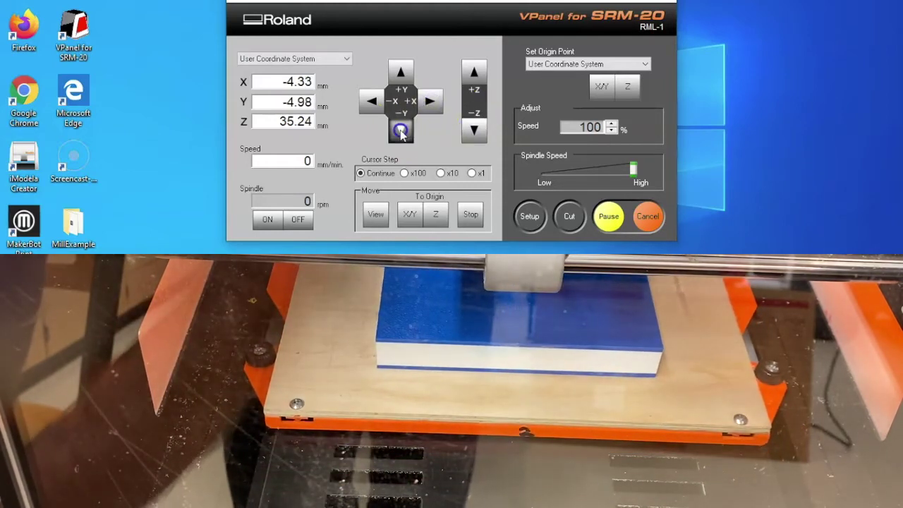
Lower the tool toward the foam to about Z 5.59 and back it 10 mm along Y
left_click(474, 129)
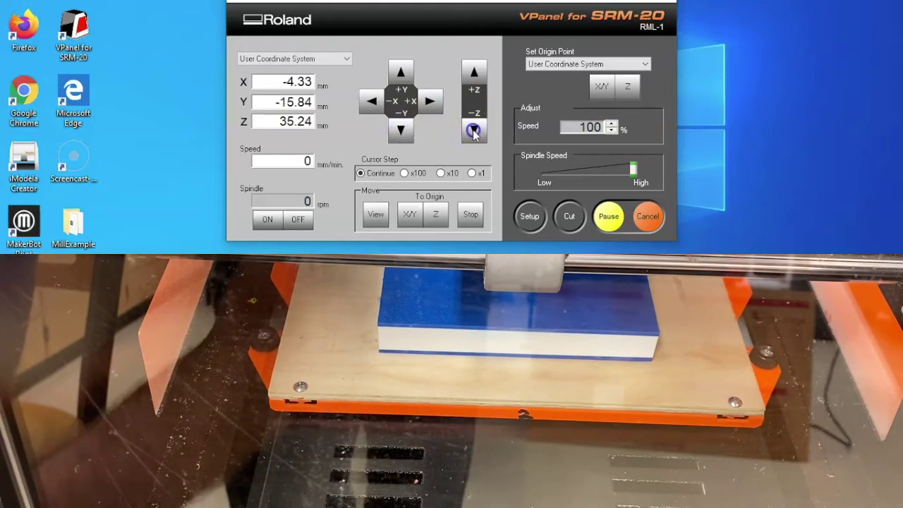
left_click(474, 130)
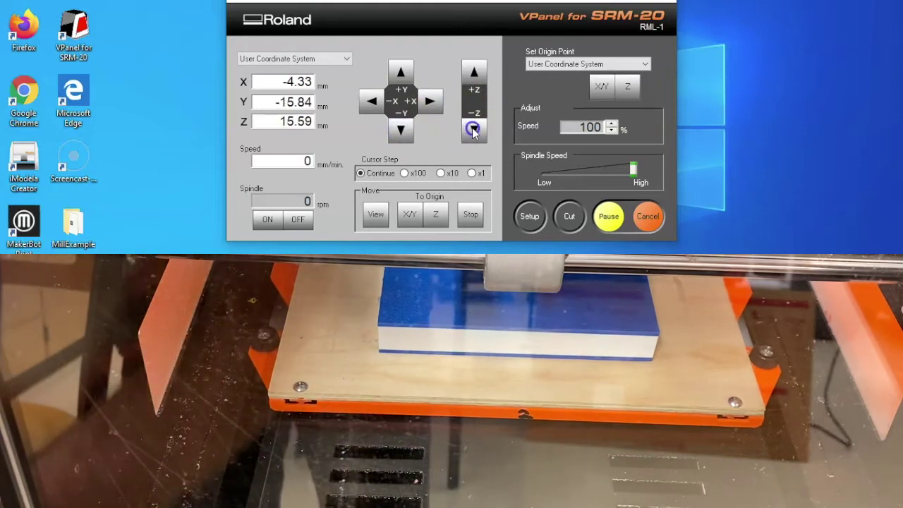
left_click(400, 73)
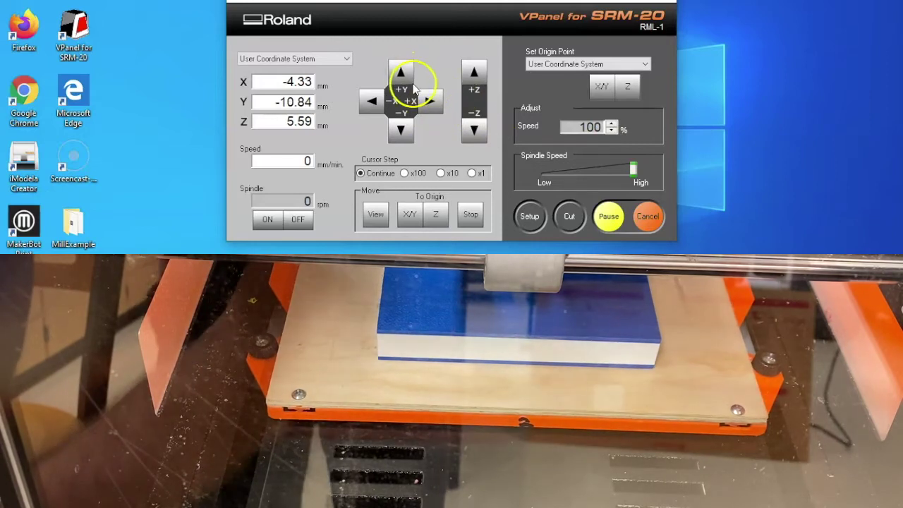
left_click(400, 73)
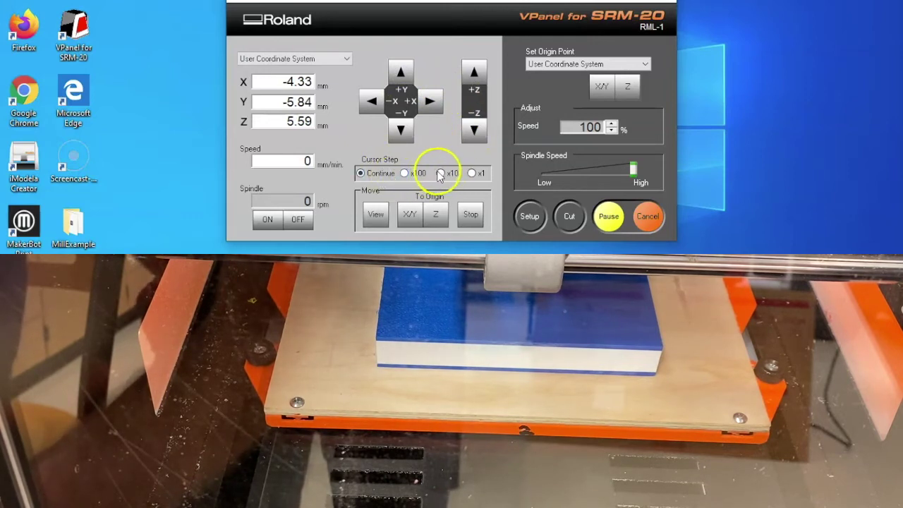
Lower the tool in small x10 steps closer to the foam surface
left_click(475, 140)
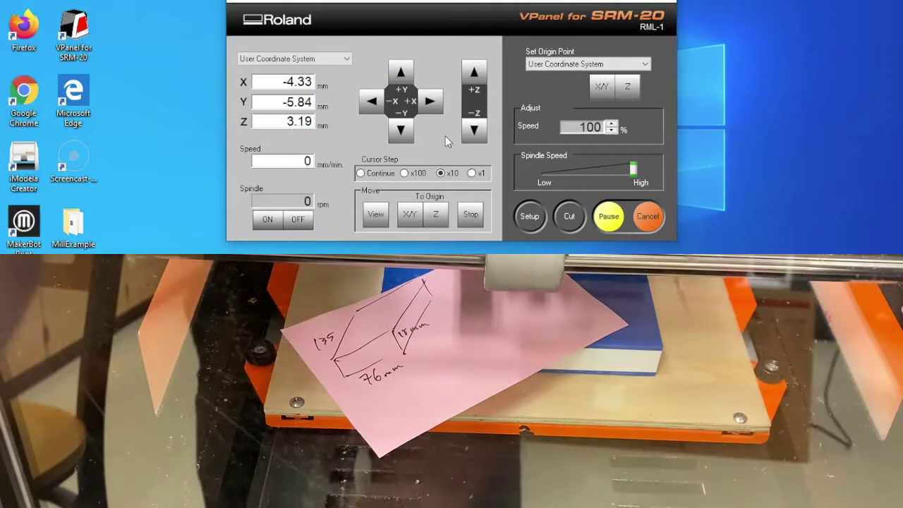
left_click(471, 134)
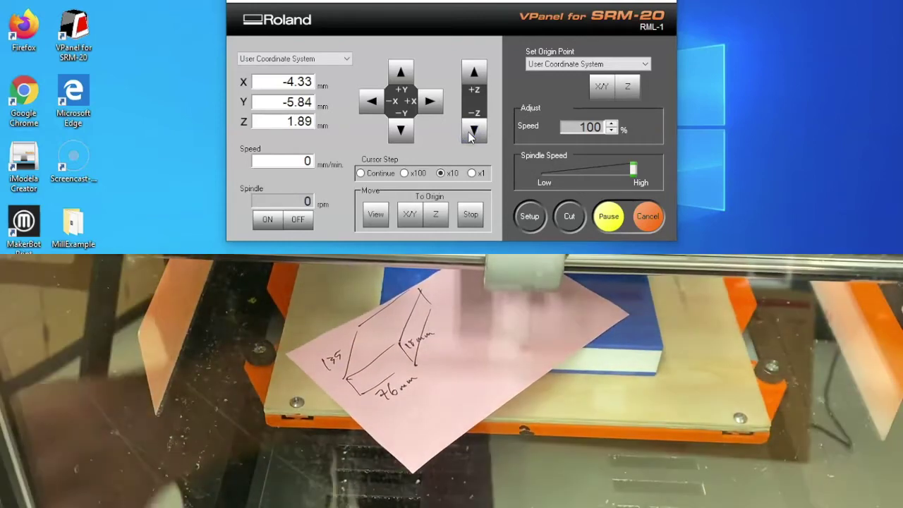
left_click(348, 163)
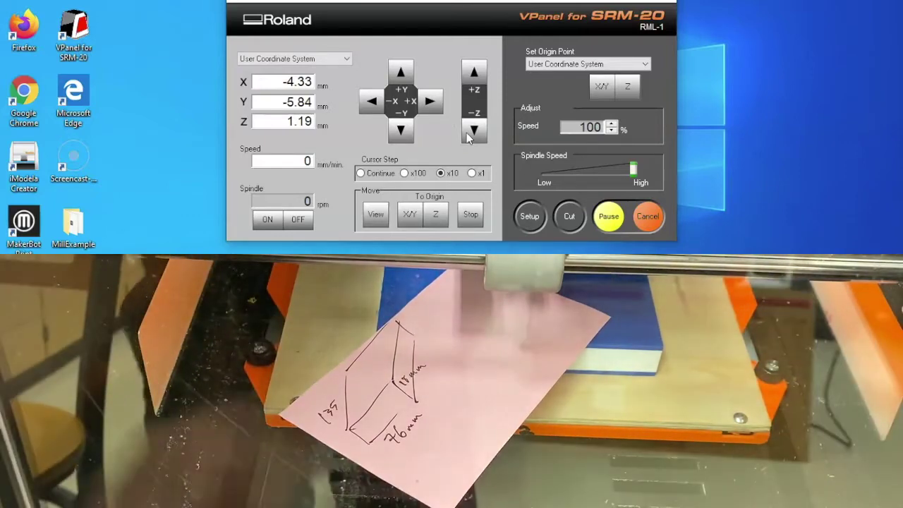
left_click(444, 139)
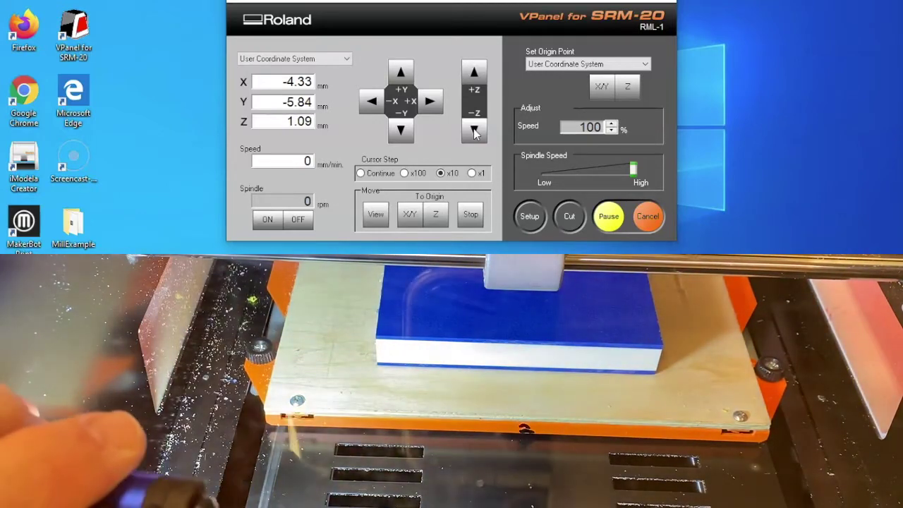
Nudge the tool along X to the block edge, raising it slightly off the foam
left_click(433, 104)
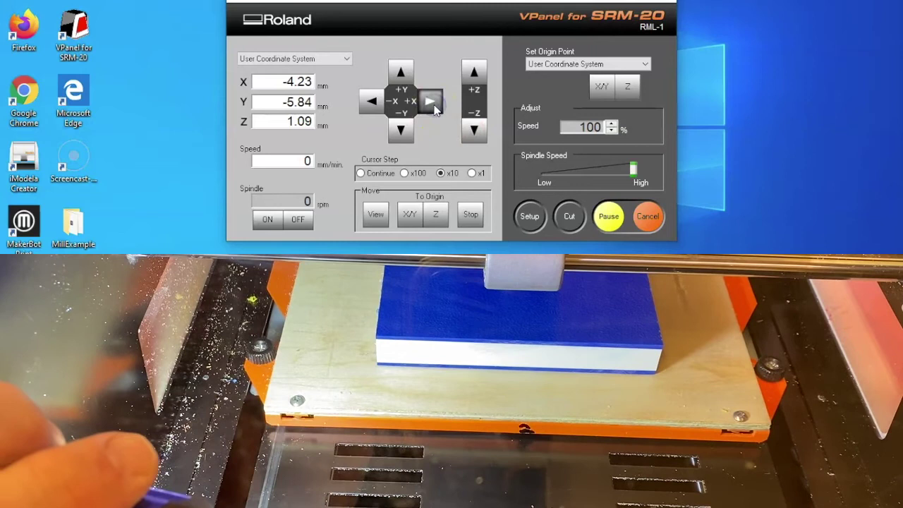
left_click(434, 104)
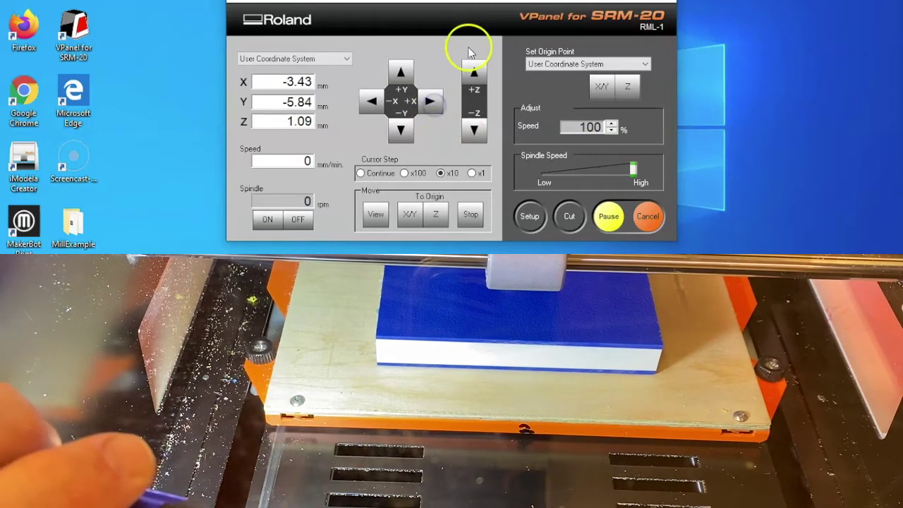
left_click(478, 71)
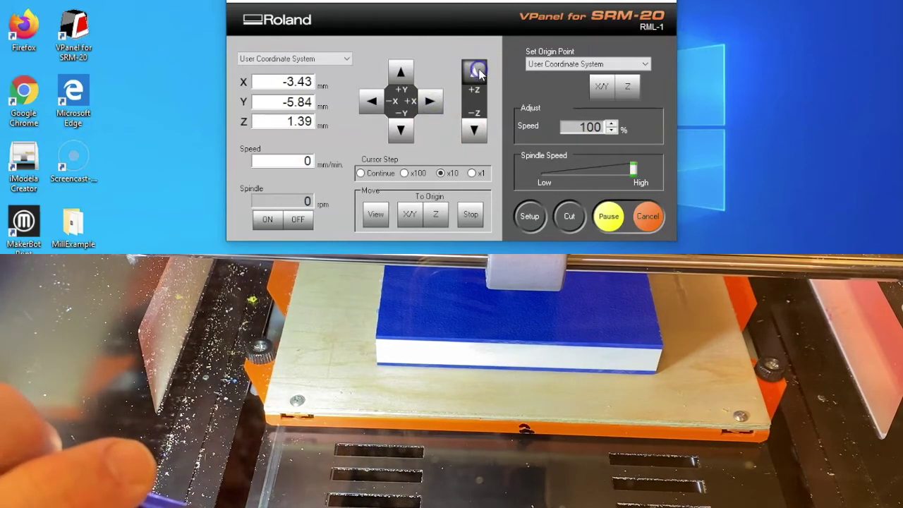
left_click(434, 101)
left_click(435, 103)
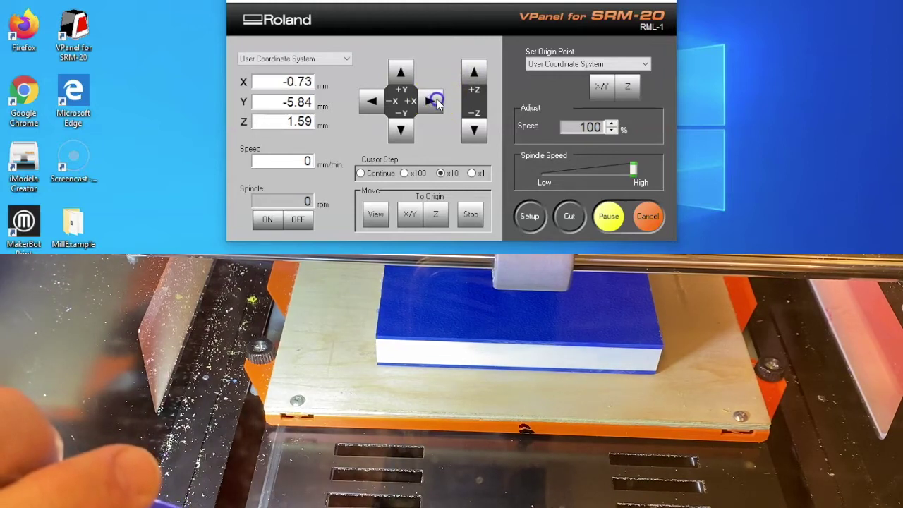
left_click(437, 103)
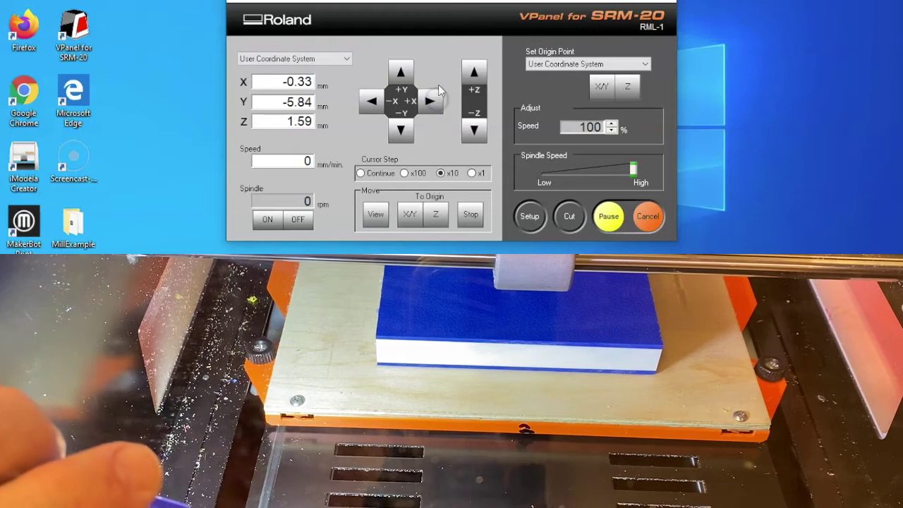
Fine-tune Y at the corner and lower the tool to X -0.33, Y -5.74, Z 1.29
left_click(401, 73)
left_click(404, 132)
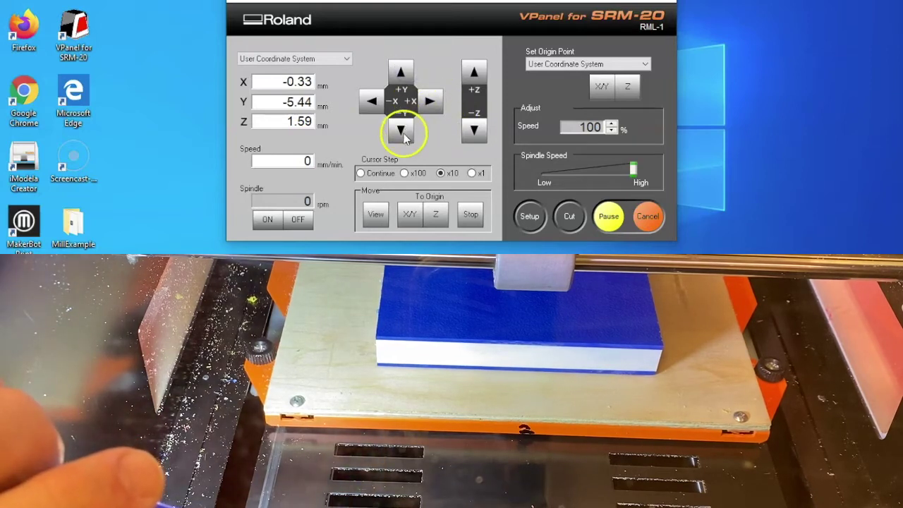
left_click(472, 127)
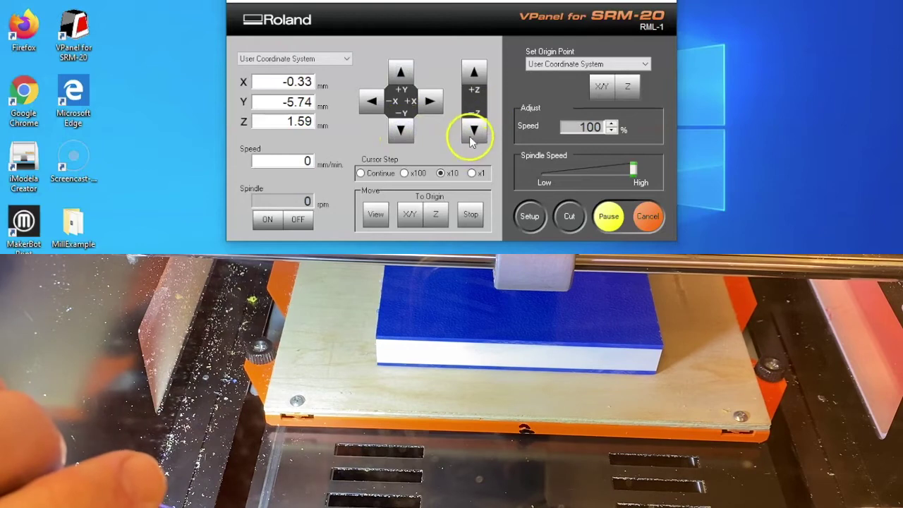
left_click(473, 132)
left_click(472, 132)
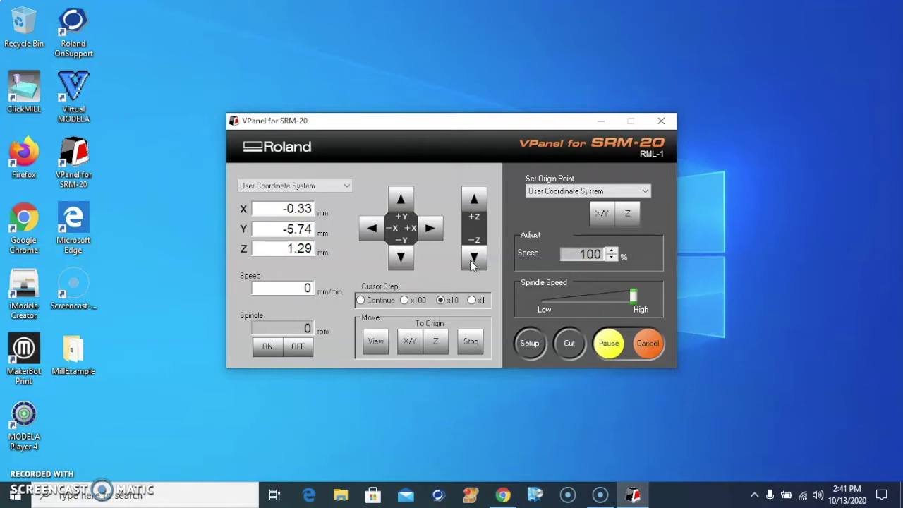
Set the tool's current position as the X/Y origin and confirm with Yes
left_click(468, 260)
left_click(423, 216)
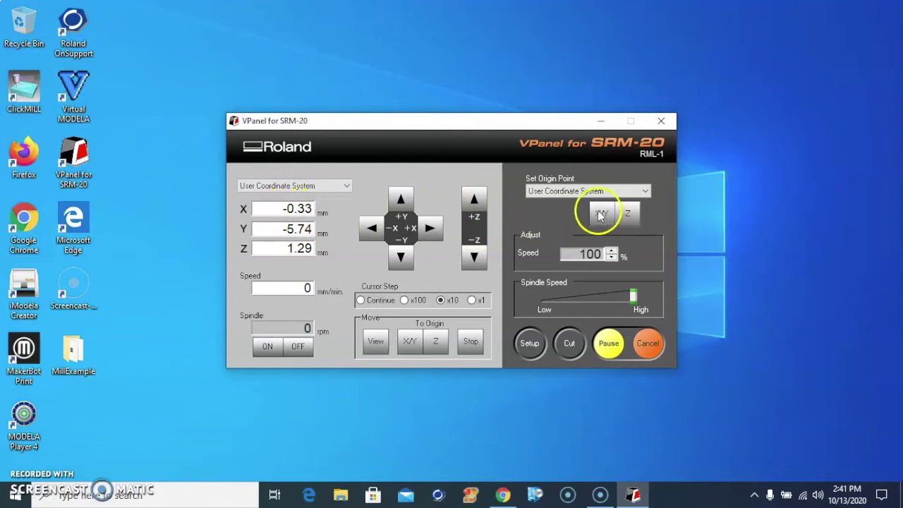
left_click(598, 215)
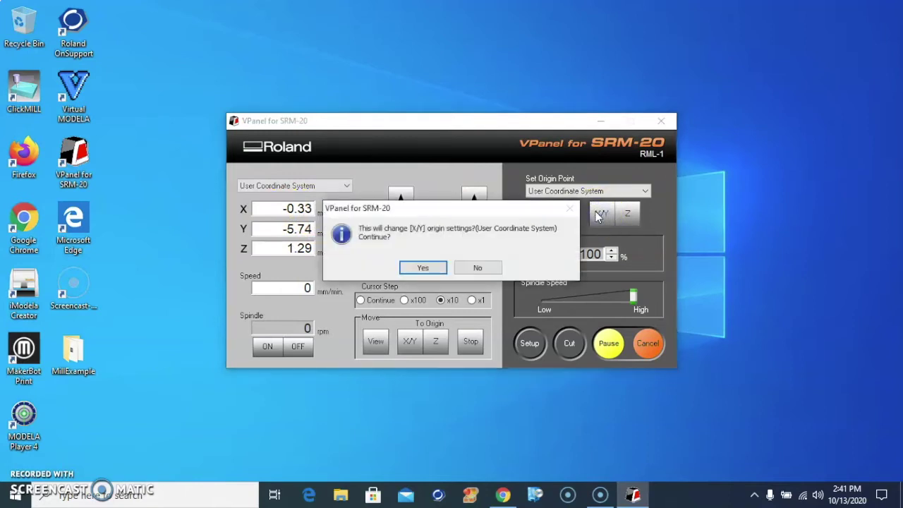
left_click(426, 269)
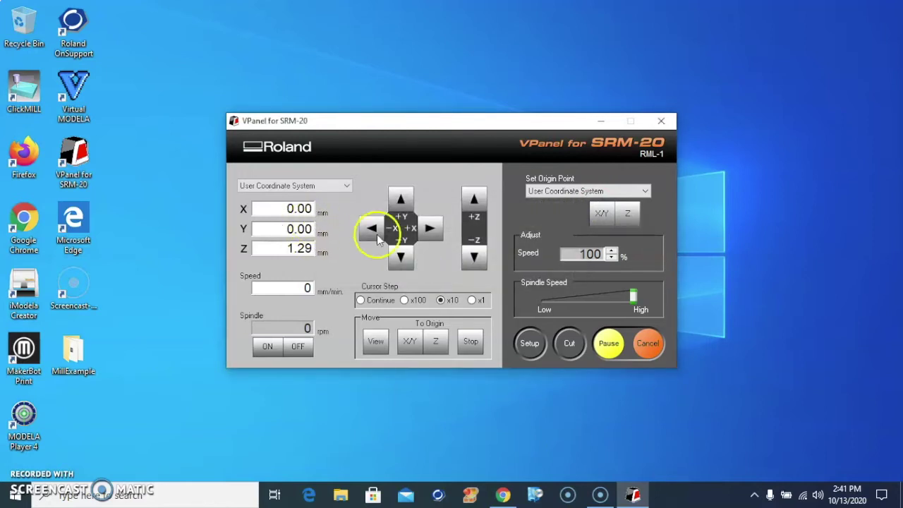
Set the Z origin at the current height so all axes read 0.00, then launch SRP Player
left_click(629, 215)
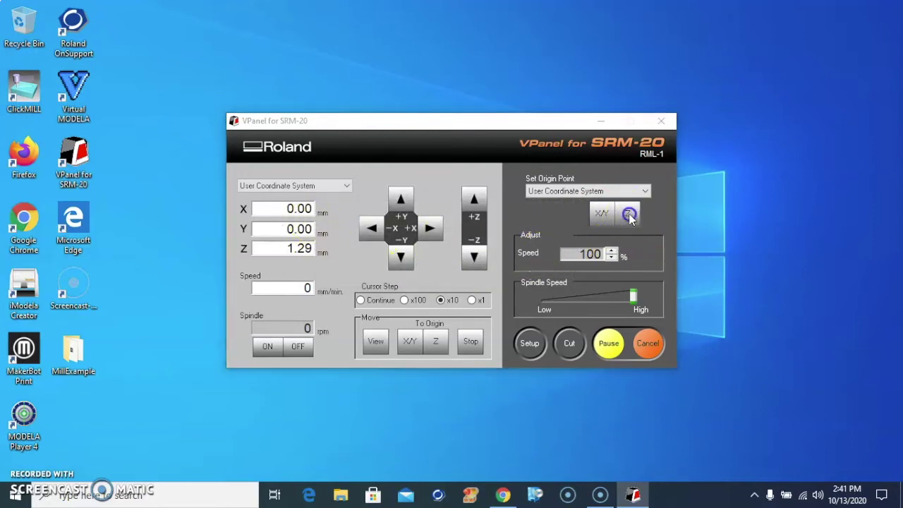
left_click(431, 269)
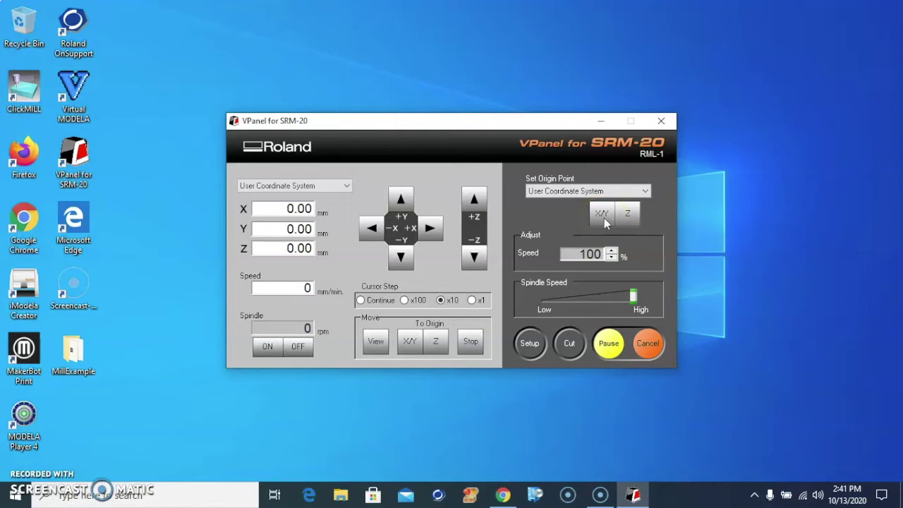
left_click(679, 225)
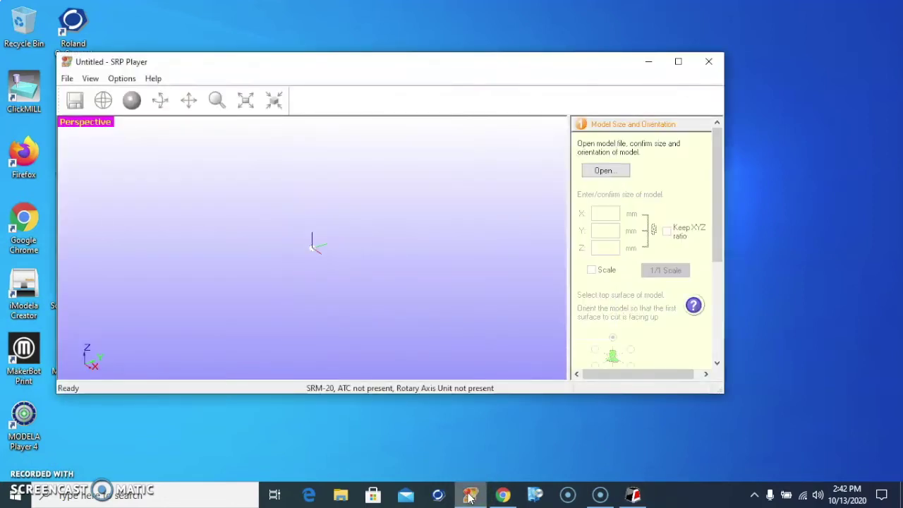
Maximize SRP Player and open MrLeeCutaway.stl from the MillExample folder
left_click(365, 347)
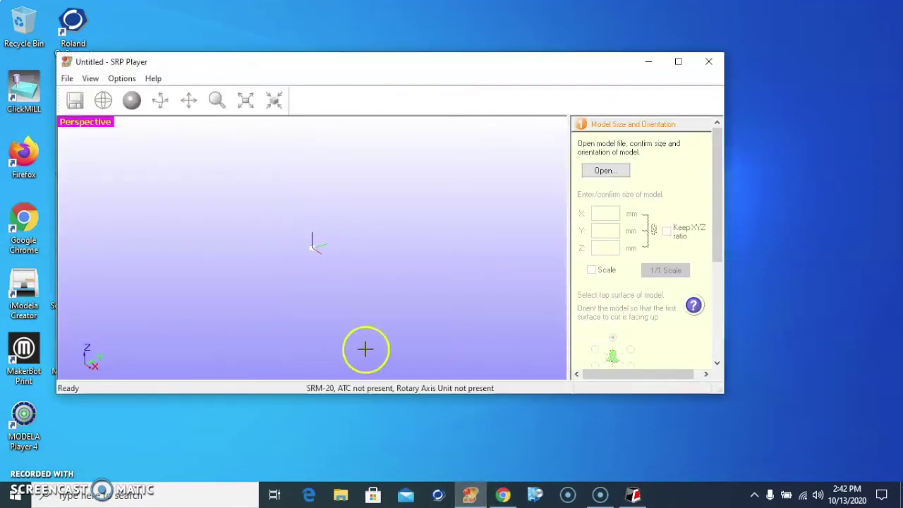
left_click(521, 184)
left_click(679, 62)
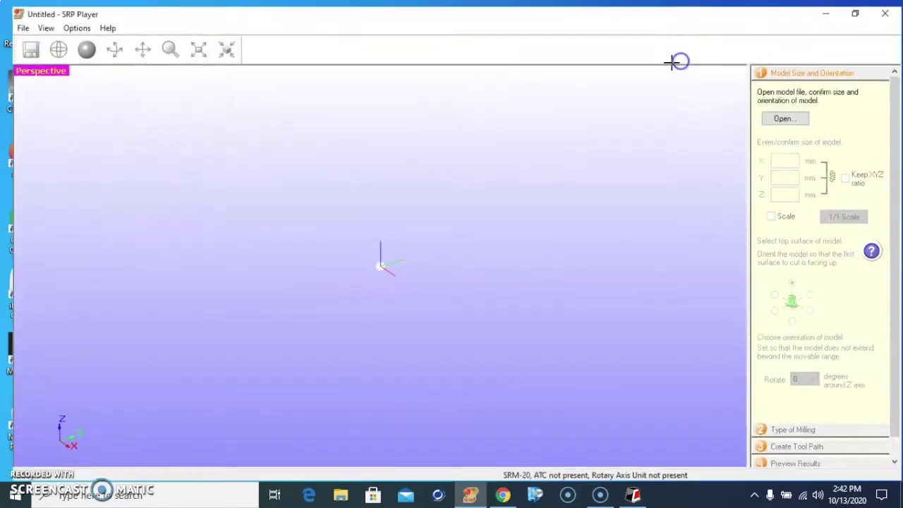
left_click(10, 22)
left_click(30, 36)
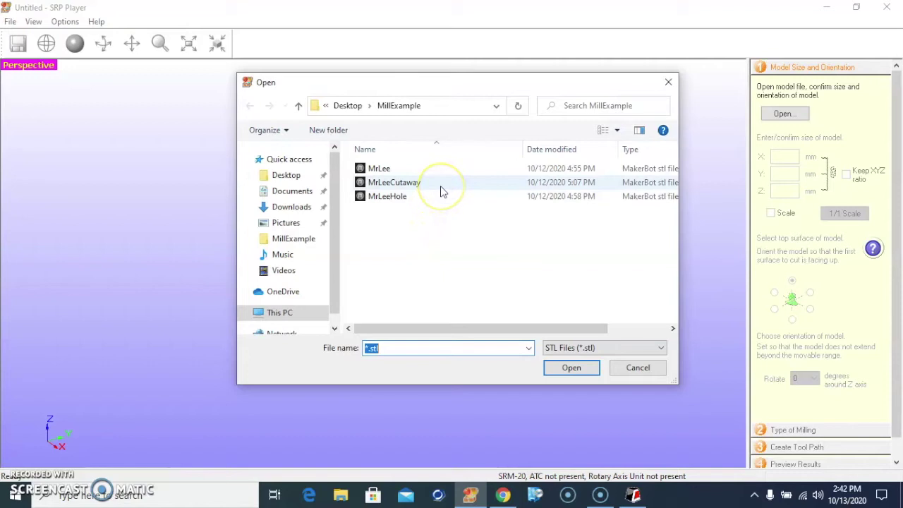
mouse_move(393, 182)
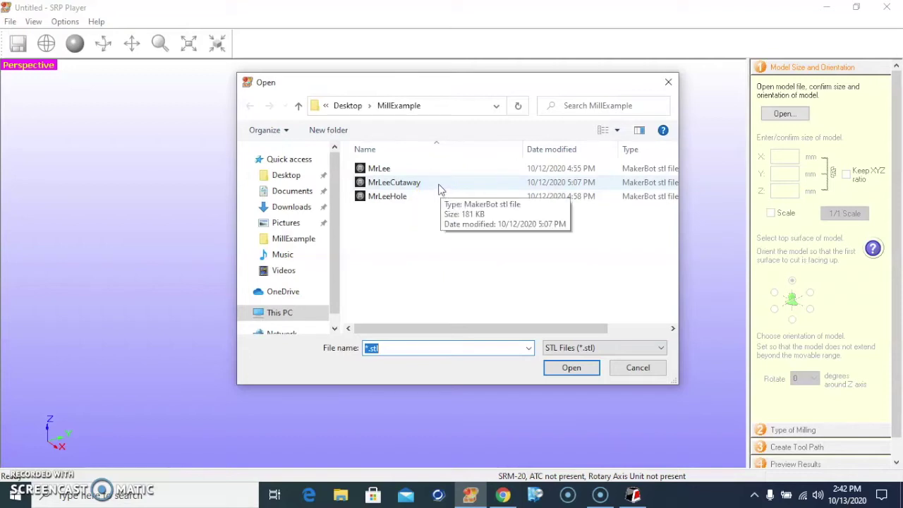
left_click(439, 185)
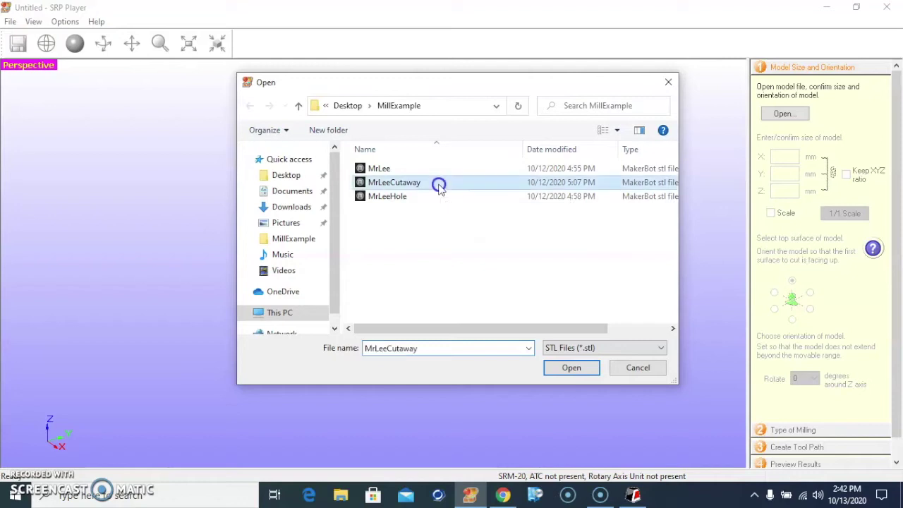
left_click(565, 370)
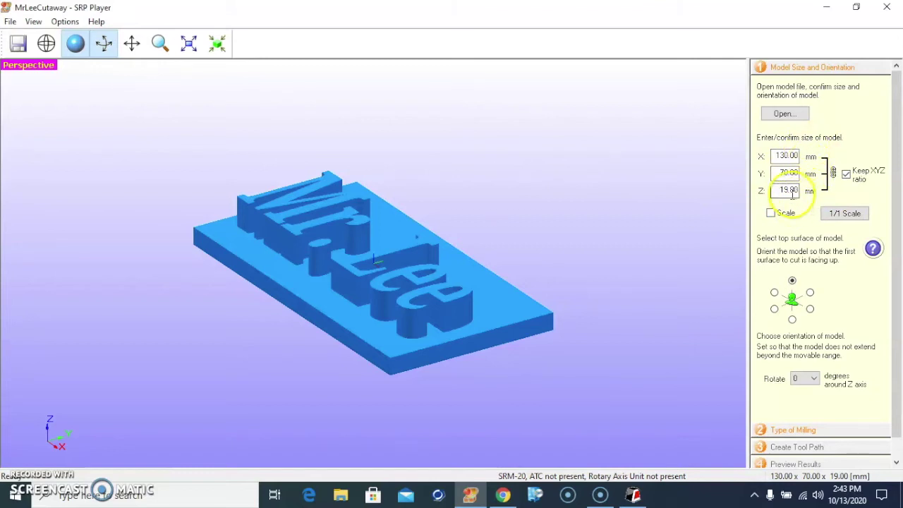
Unlock the model's proportions and change its height from 19 mm to 17 mm
left_click(846, 175)
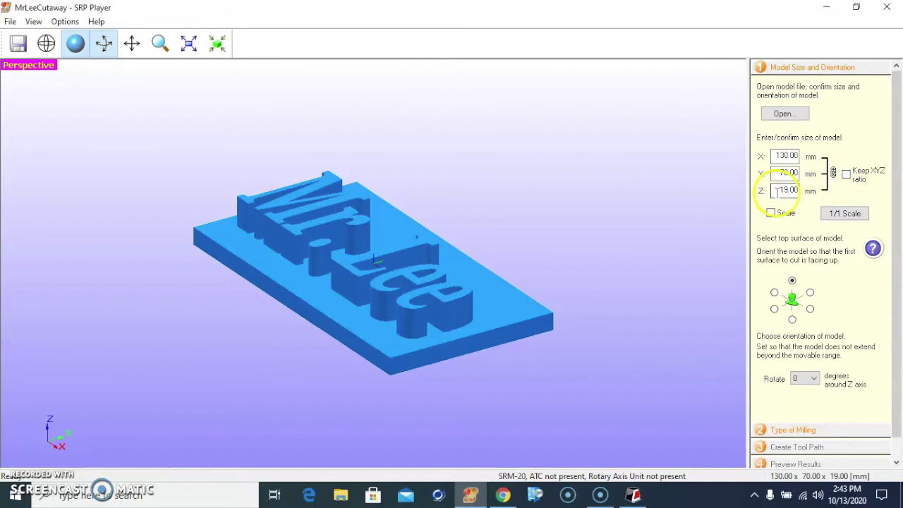
left_click_drag(777, 190, 807, 192)
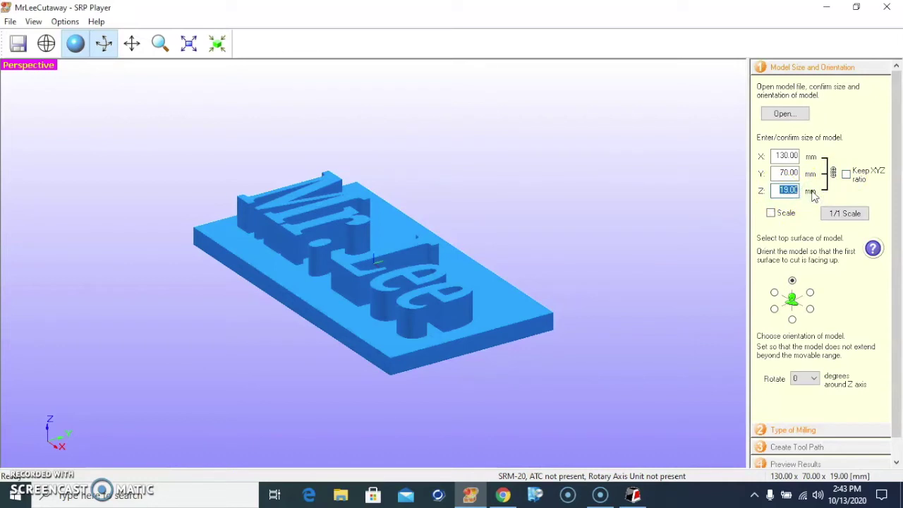
type("12")
key("Tab")
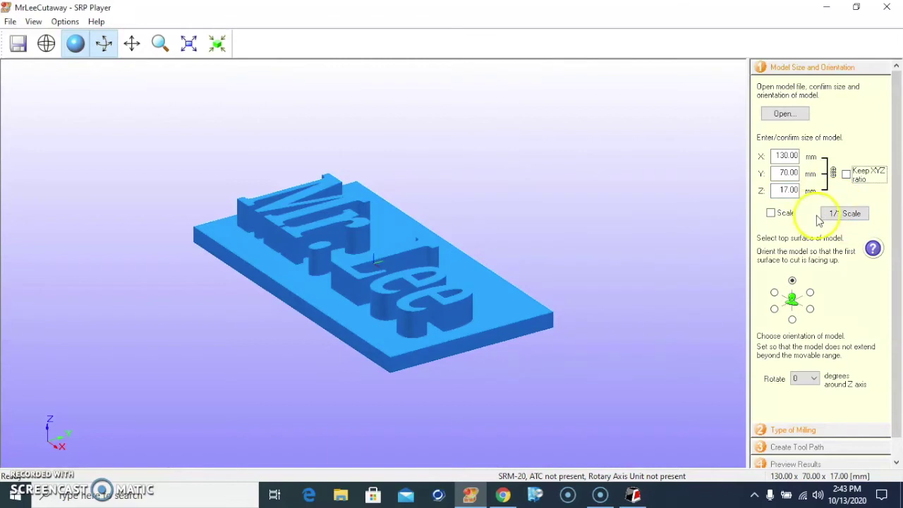
left_click(853, 308)
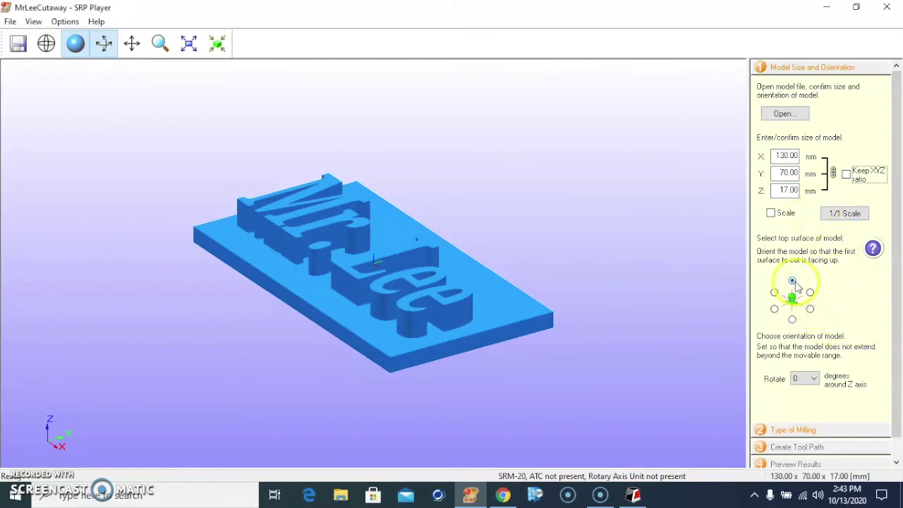
left_click_drag(894, 258, 894, 279)
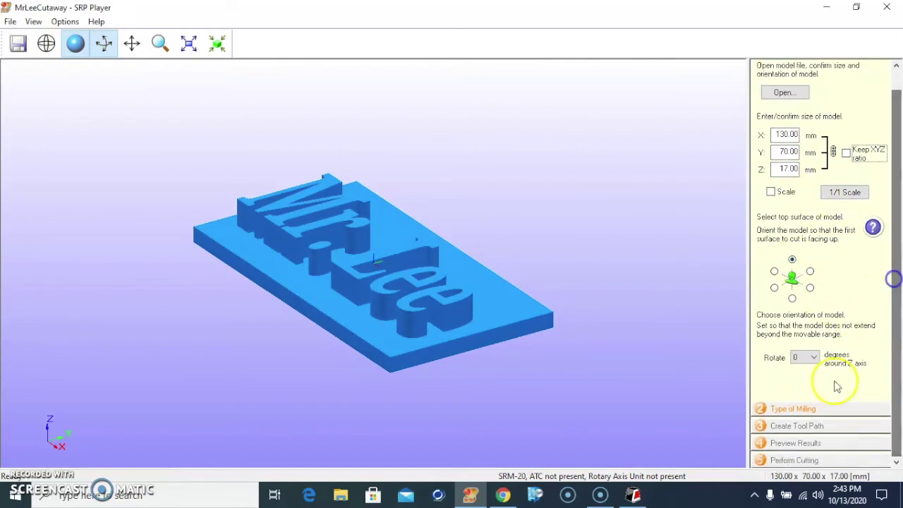
Set milling to faster cutting, many flat planes and top-only cutting, using Styrenefoam material
left_click(794, 409)
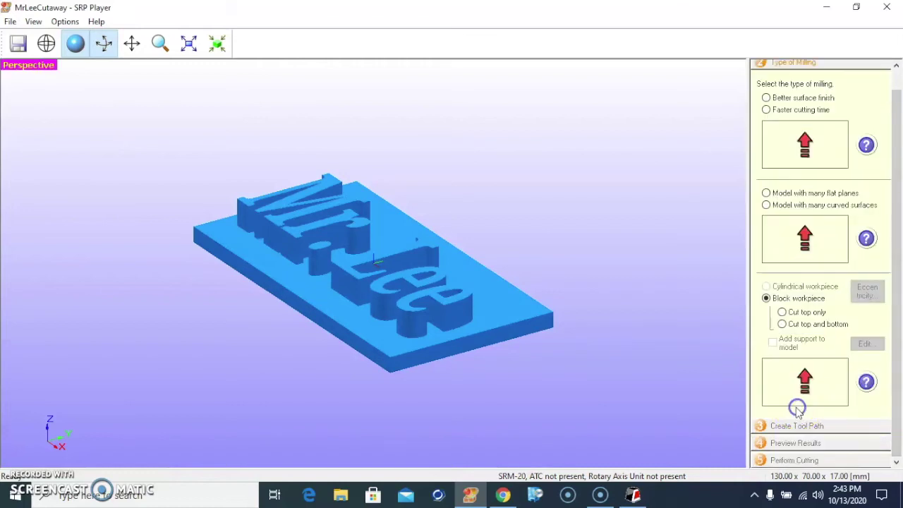
left_click(767, 110)
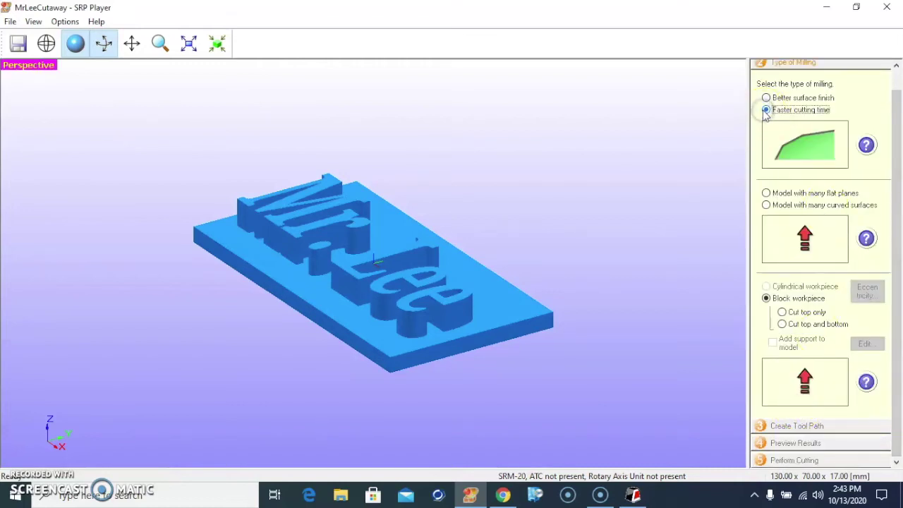
left_click(767, 194)
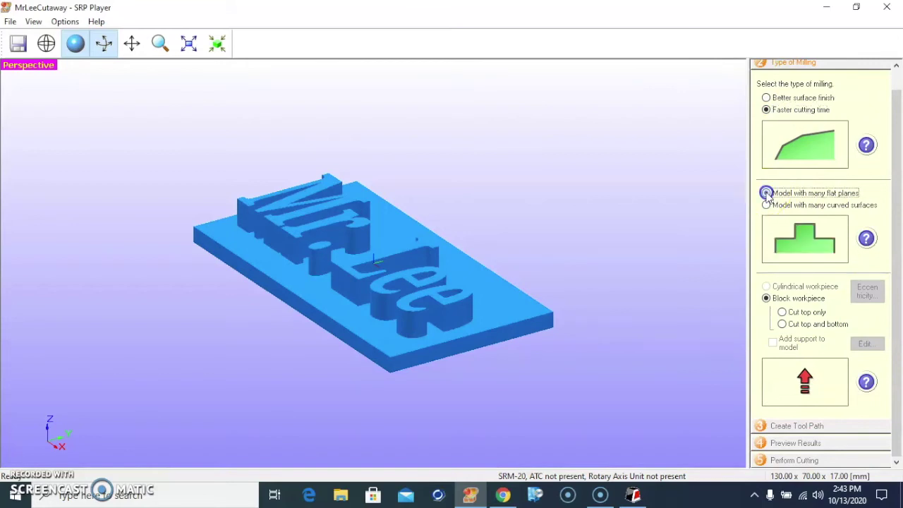
left_click(784, 314)
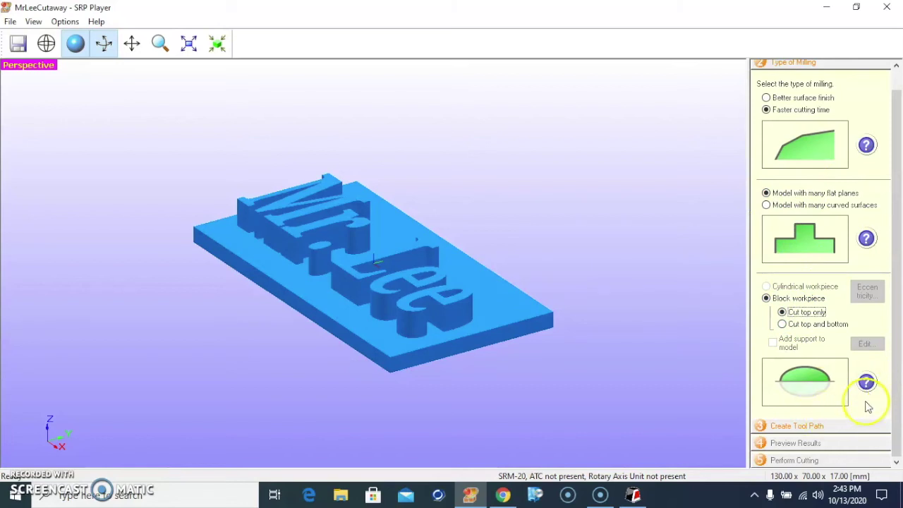
left_click(899, 383)
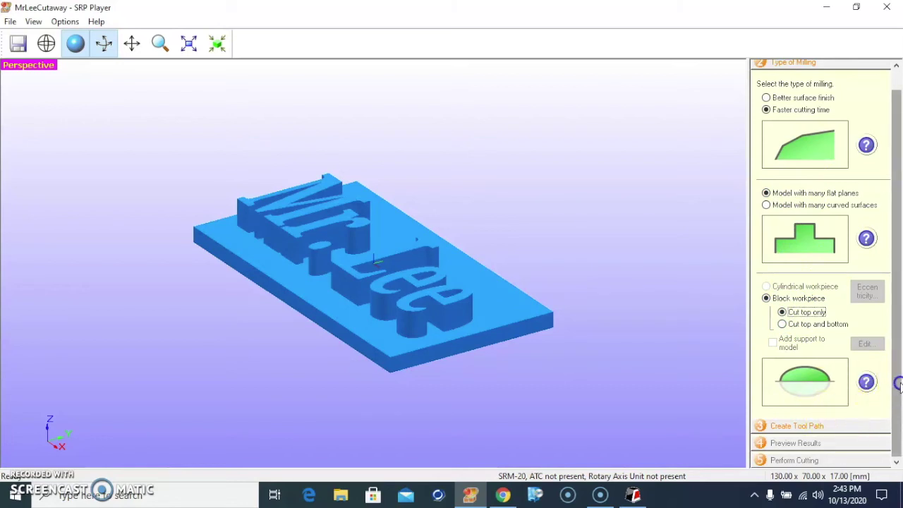
left_click(805, 427)
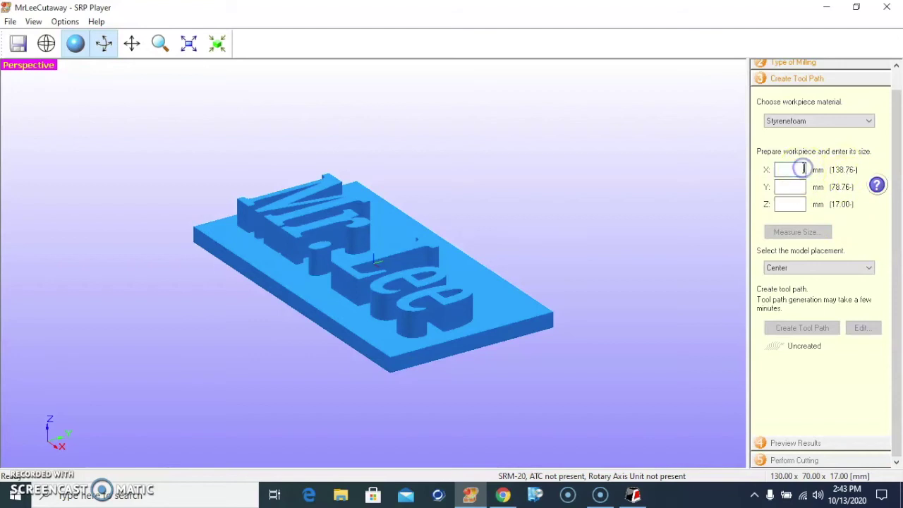
Size the workpiece 138.76 × 78.76 × 17 mm and place the model with Align Top
left_click(803, 169)
left_click(796, 187)
type("78.76")
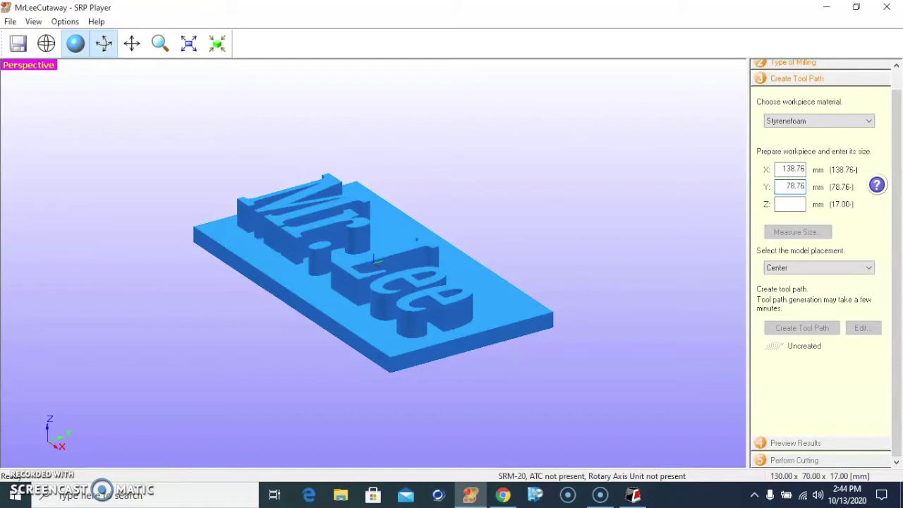
left_click(790, 204)
type("17")
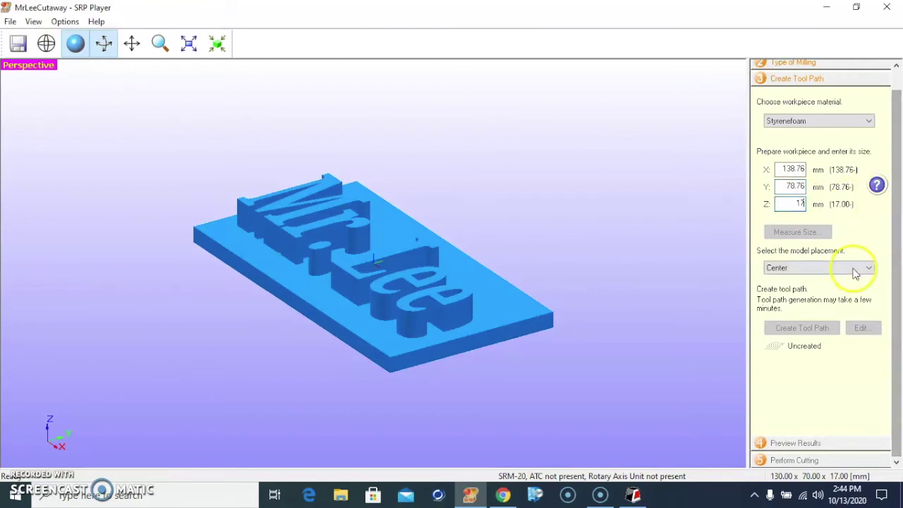
left_click(797, 268)
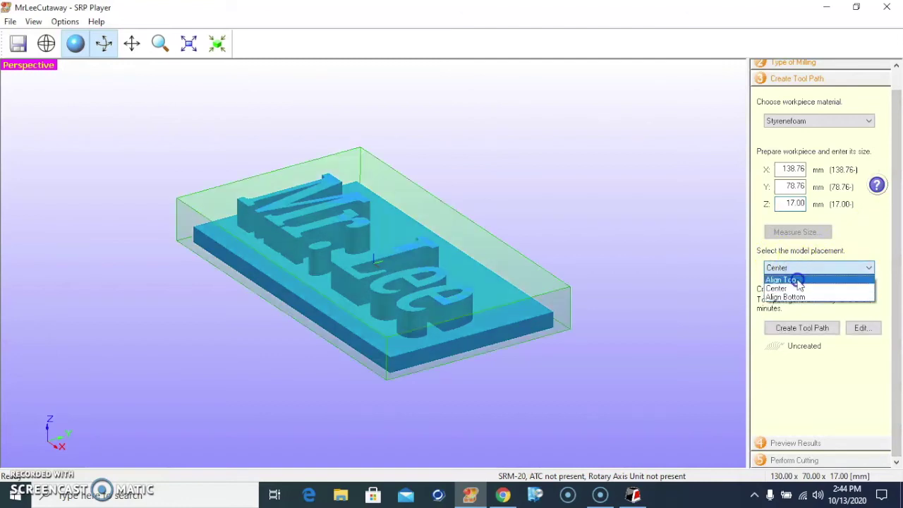
left_click(800, 280)
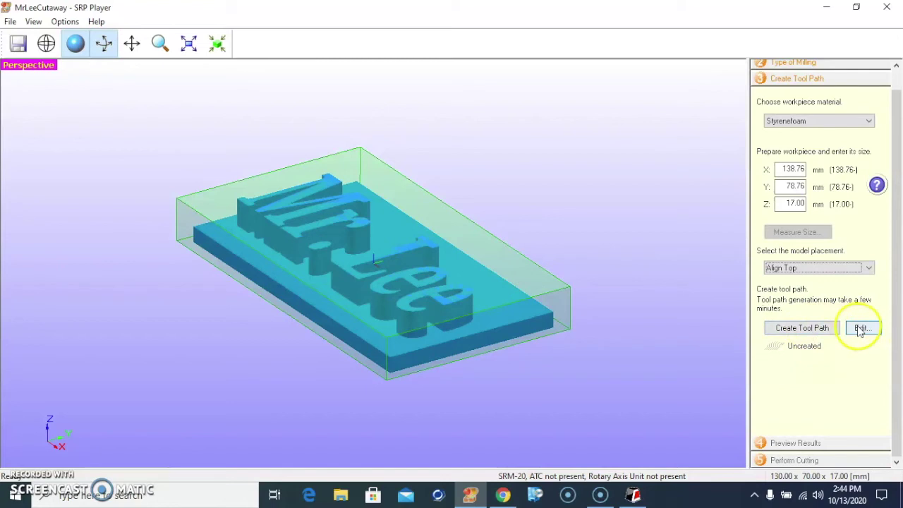
left_click(864, 330)
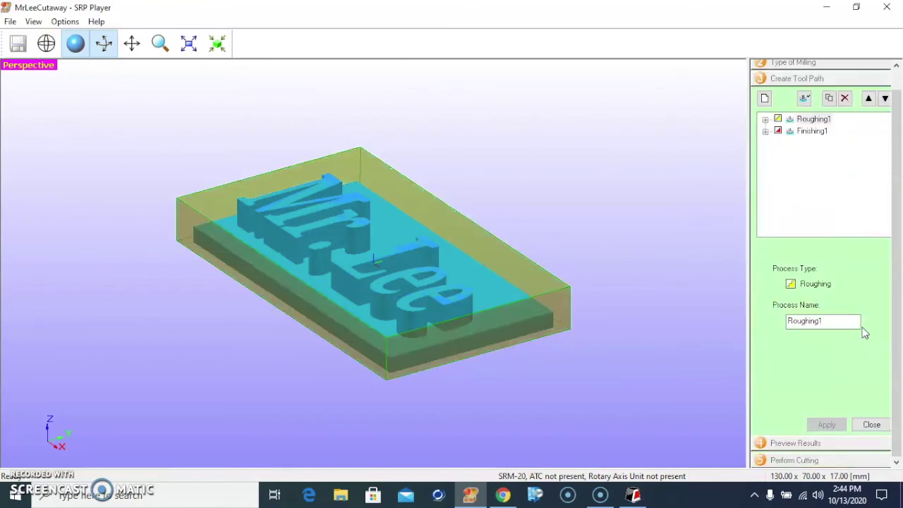
left_click(765, 120)
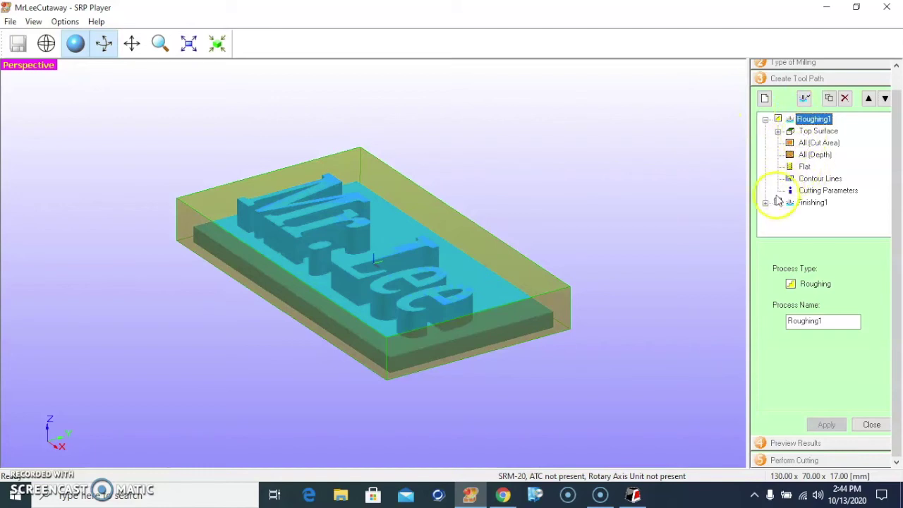
left_click(804, 167)
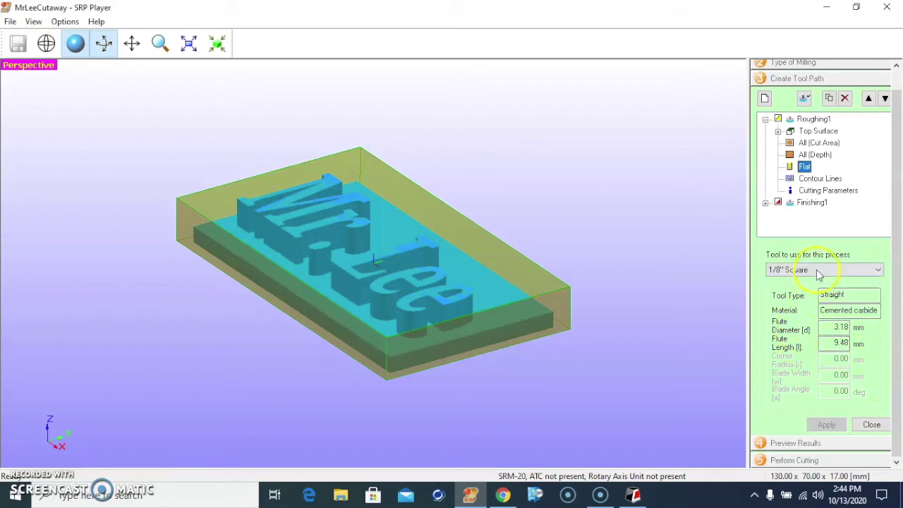
left_click(766, 203)
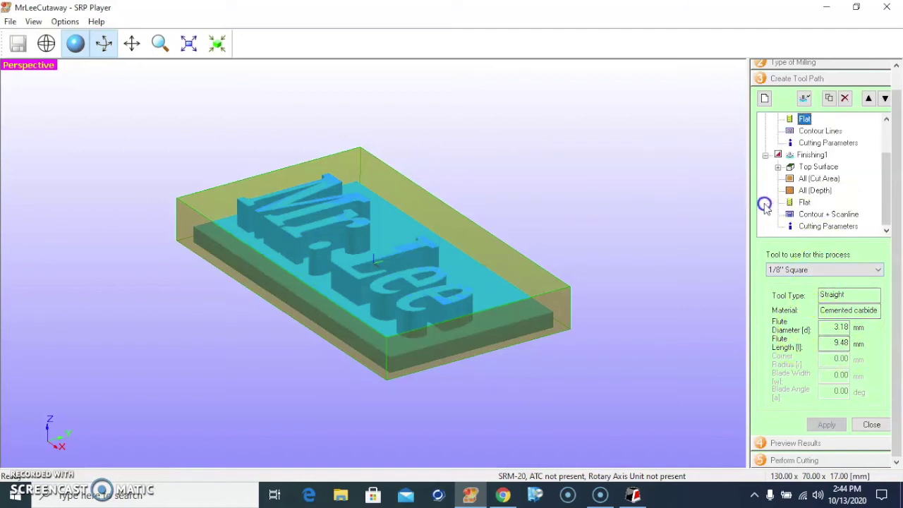
left_click(804, 202)
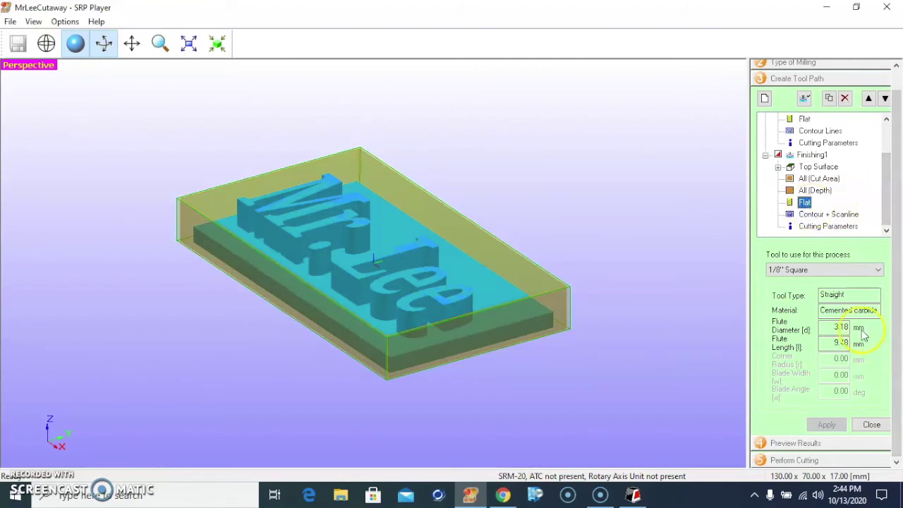
left_click(873, 426)
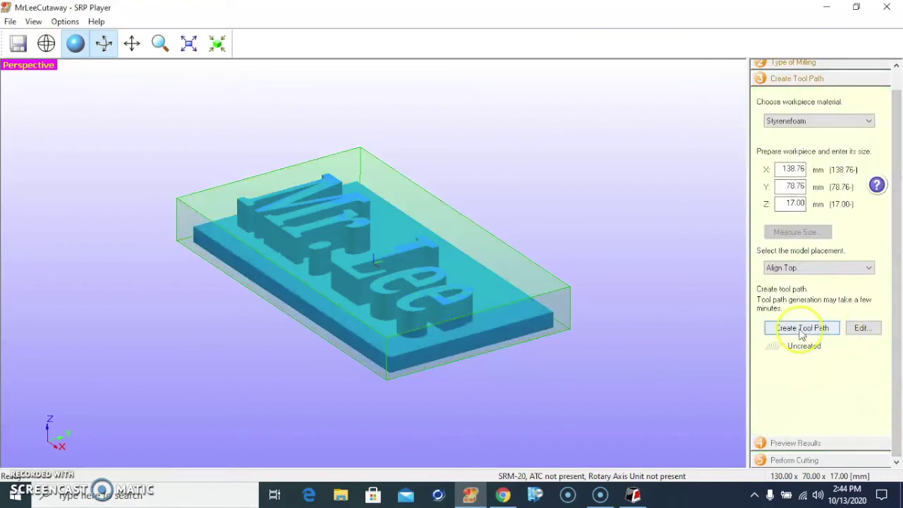
Create the tool path, an estimated 0.8 h of cutting, and advance to Preview Results
left_click(802, 329)
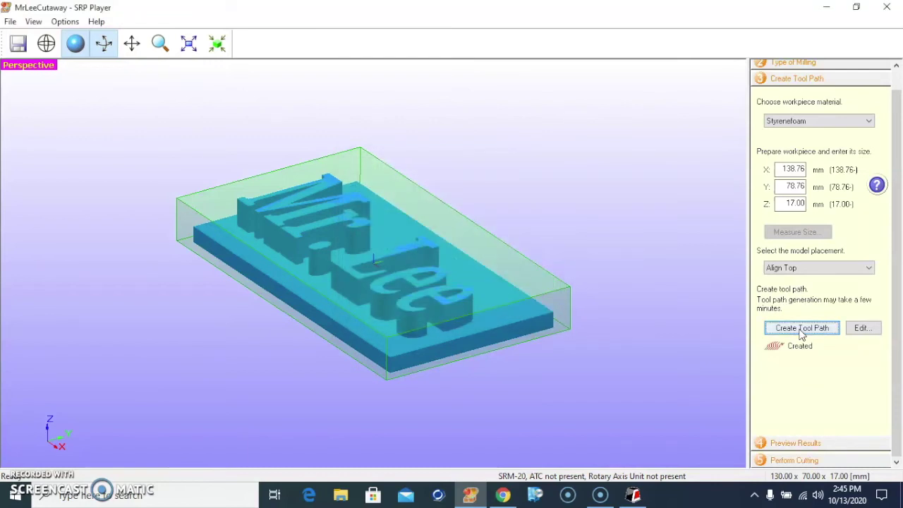
left_click(894, 374)
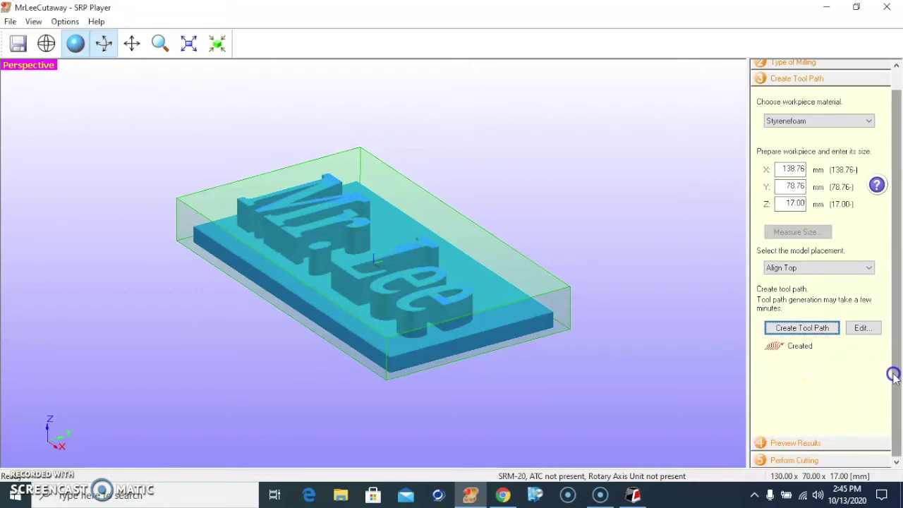
left_click(783, 442)
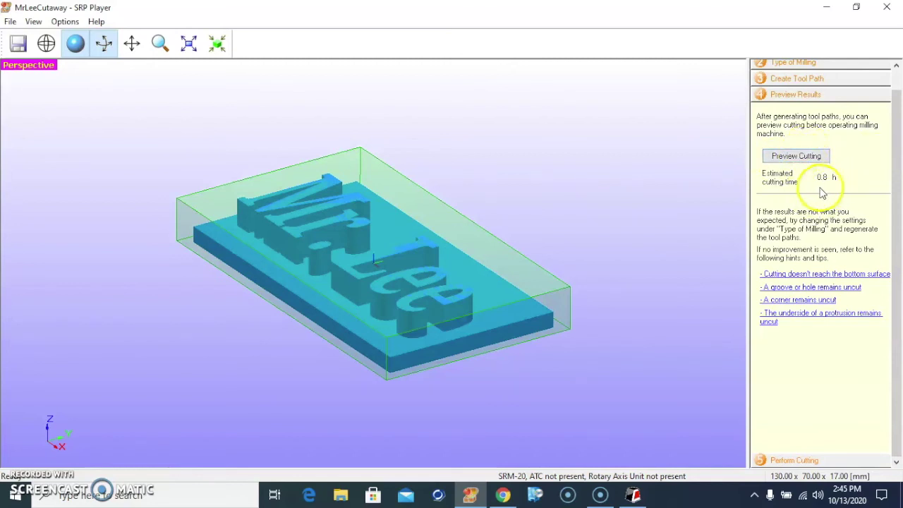
Run Preview Cutting to simulate carving the raised Mr.Lee lettering from the block
left_click(809, 157)
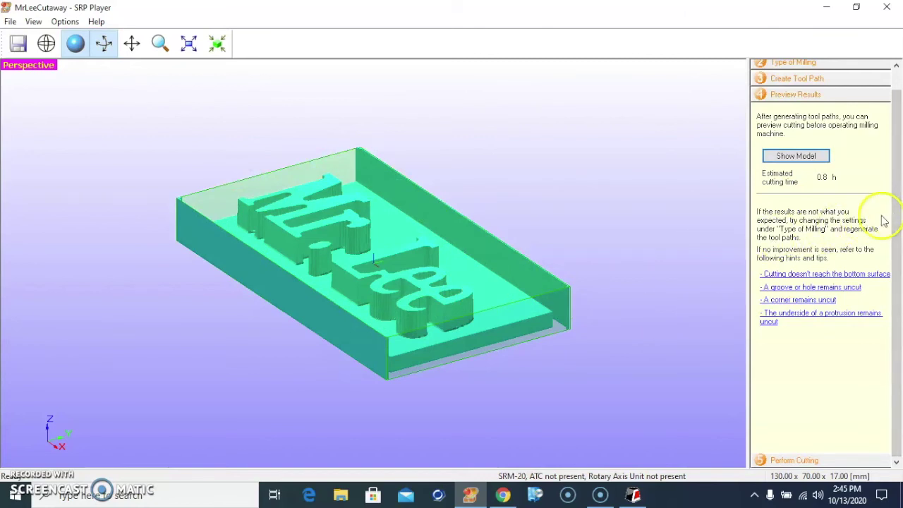
left_click(896, 240)
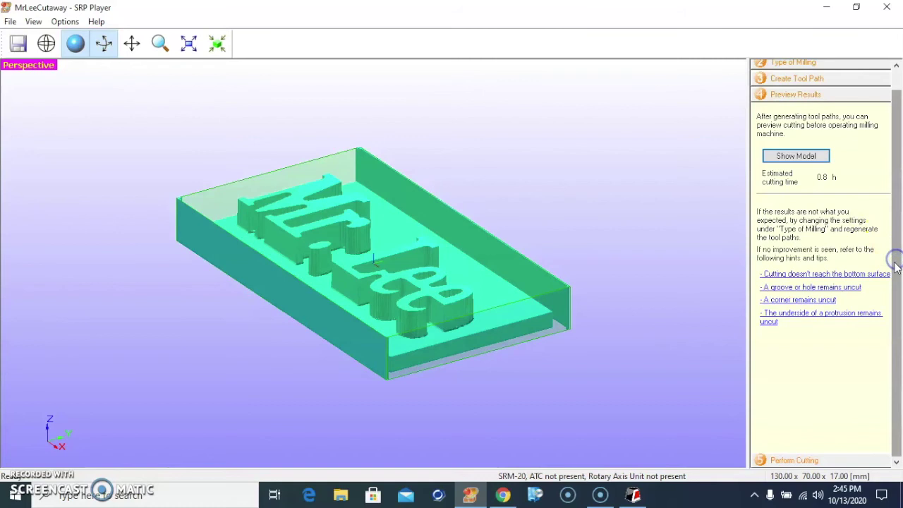
Start cutting, confirming the 1/8" square tool and set origins, beginning the Roughing1 pass
left_click(784, 462)
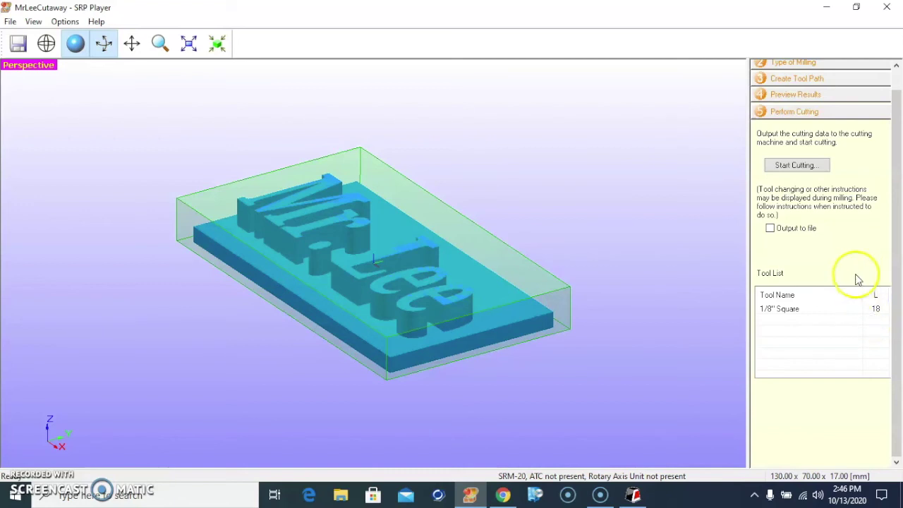
left_click(785, 168)
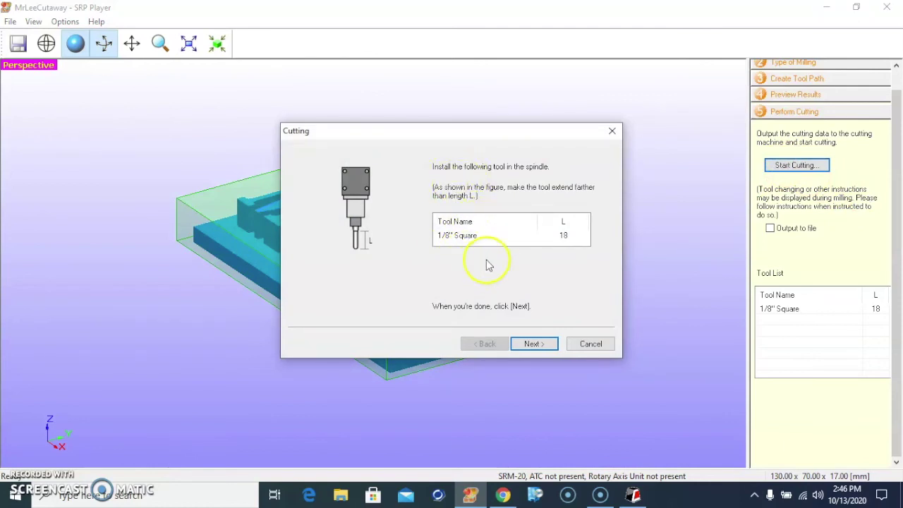
left_click(532, 345)
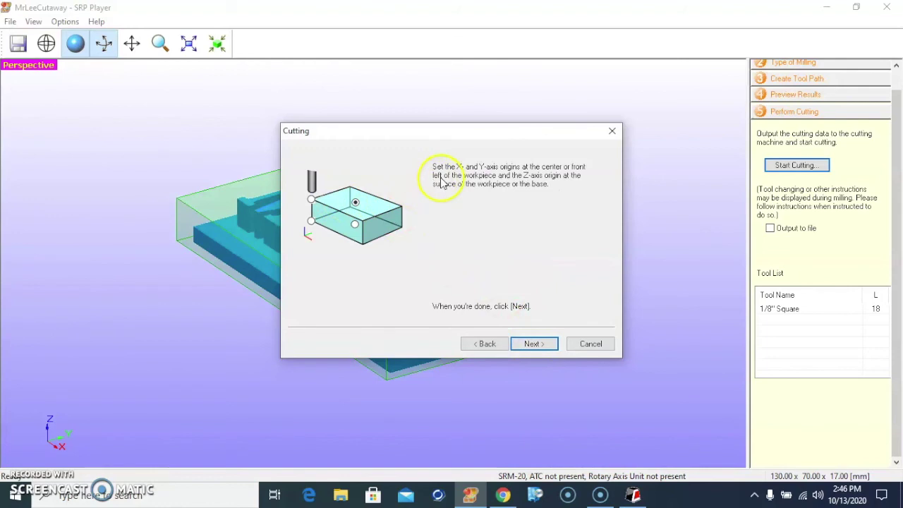
left_click(537, 346)
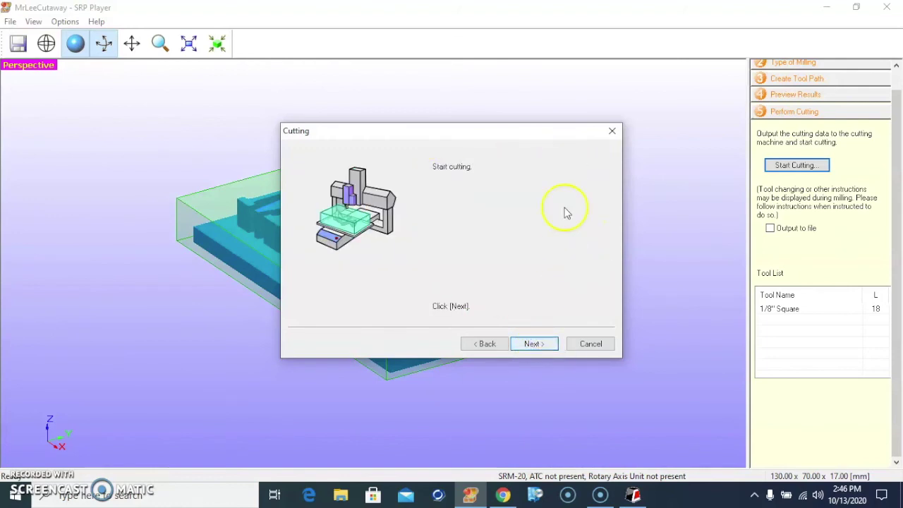
left_click(537, 346)
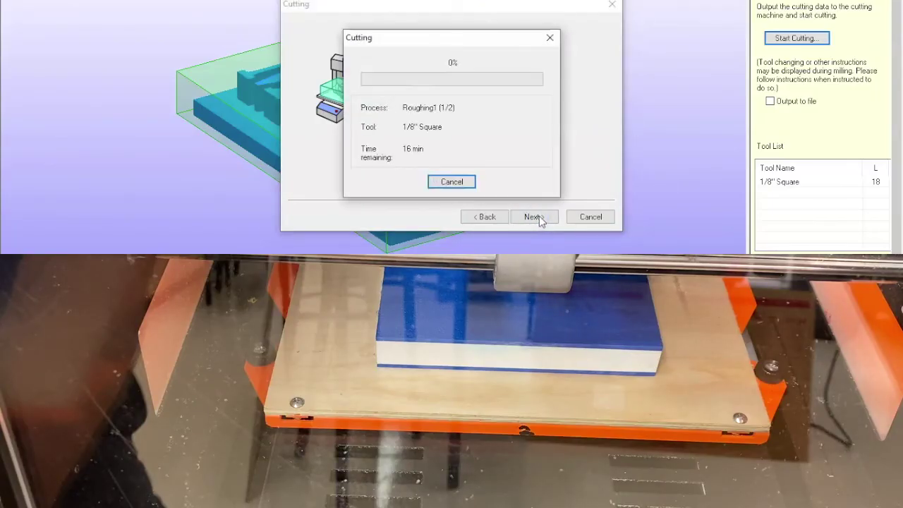